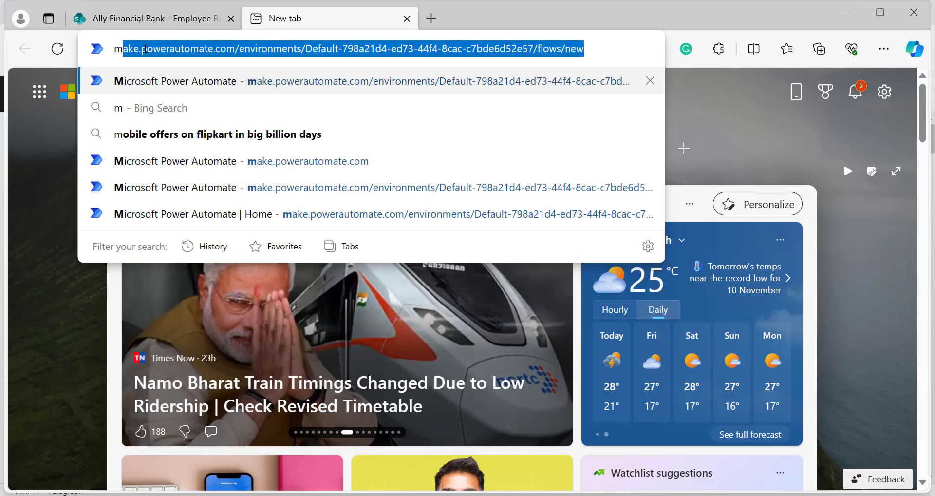
# Load the Power Automate home page from the autocompleted make.power address.
pyautogui.write('.power')
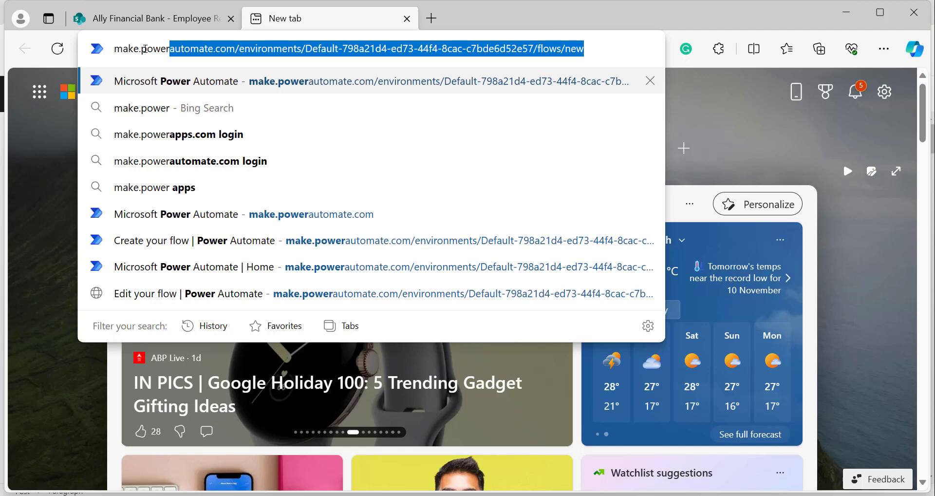
pyautogui.press('Return')
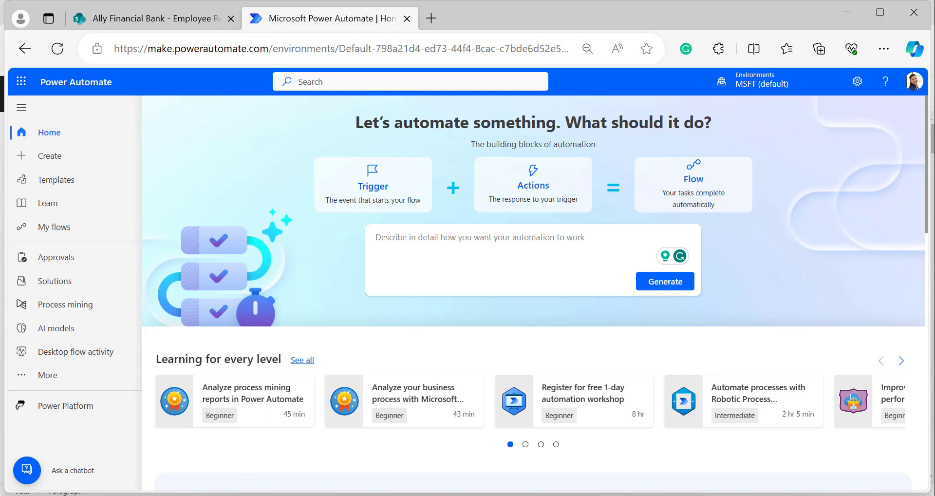
# Switch to the Ally Financial Bank tab showing the Employee Resignation Log list.
pyautogui.click(149, 20)
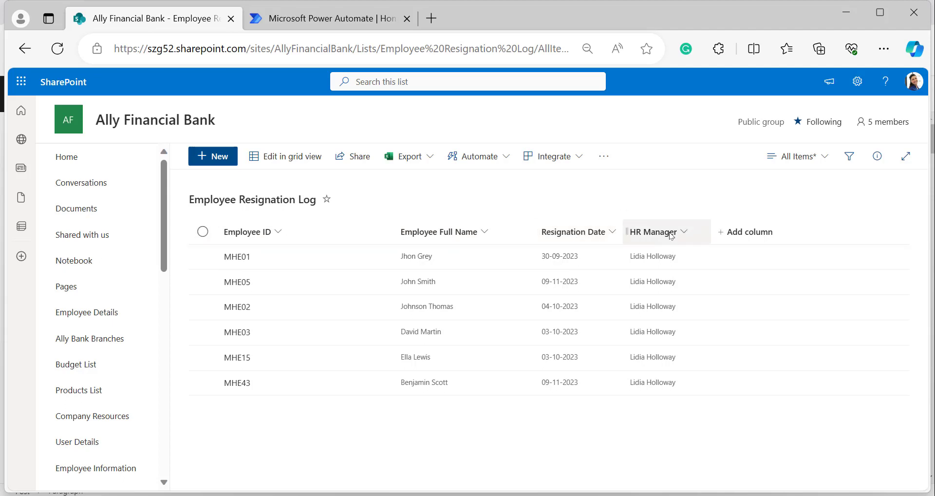
# Create automated cloud flow 'Power Automate Length() Function' triggered by SharePoint 'When an item is created'.
pyautogui.click(335, 20)
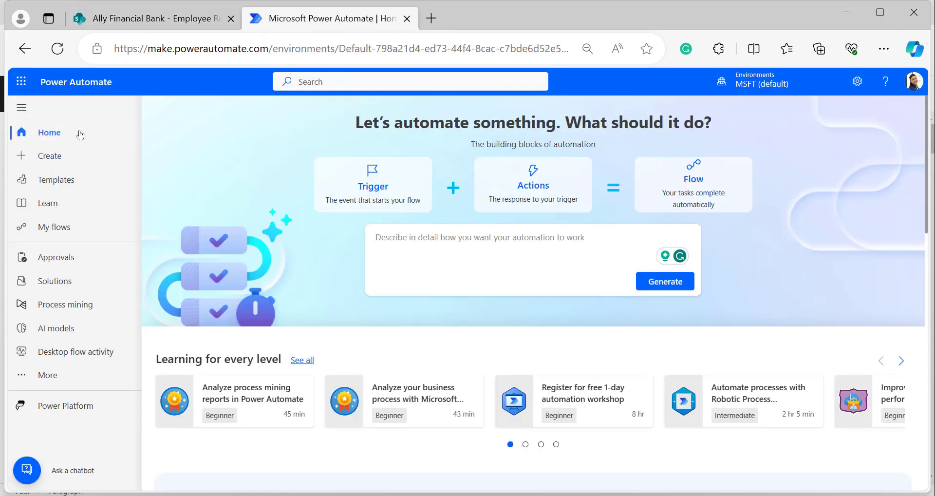
pyautogui.click(54, 157)
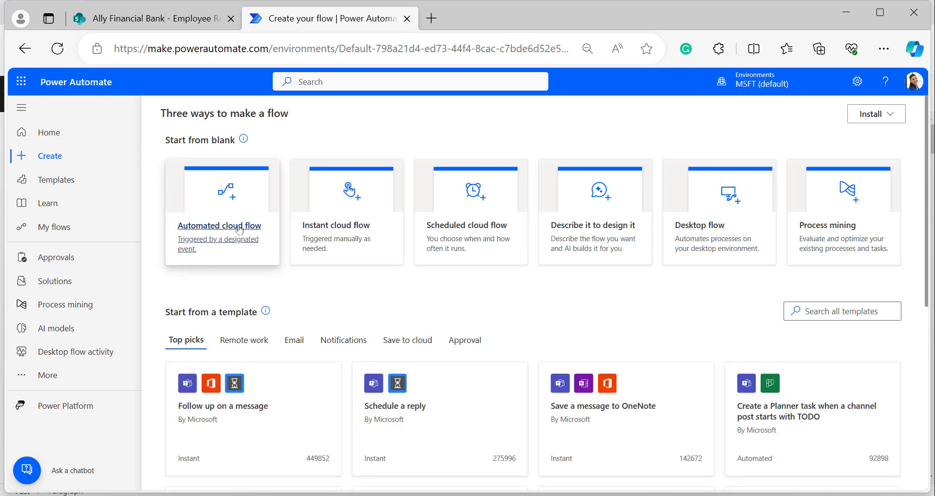
pyautogui.click(273, 231)
pyautogui.click(534, 175)
pyautogui.write('Power Automate Length() Function')
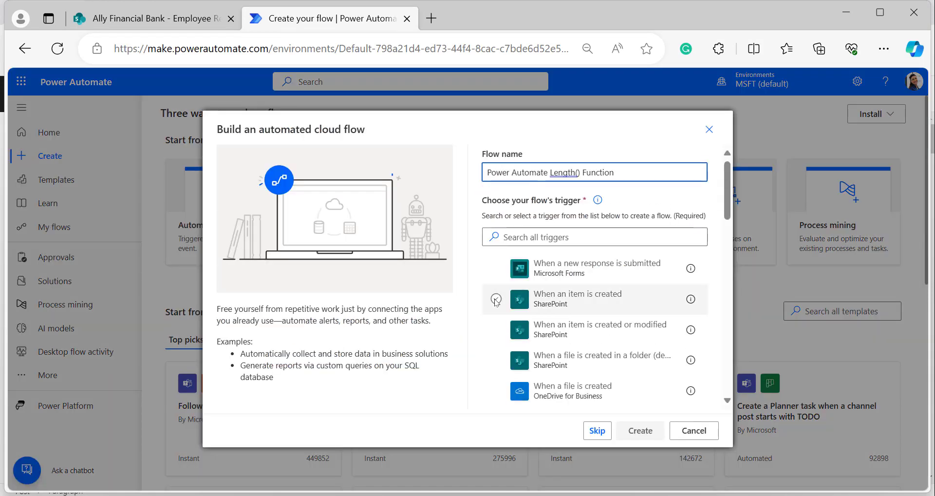
pyautogui.click(496, 299)
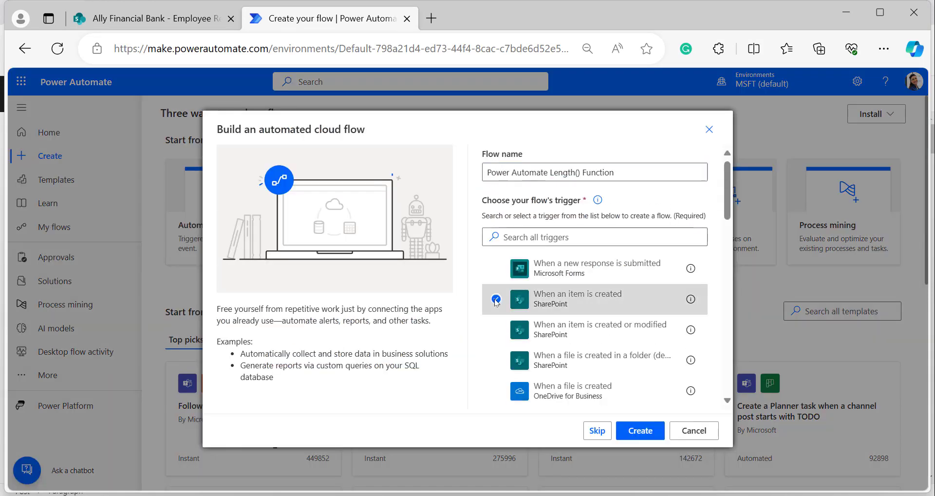
pyautogui.click(635, 432)
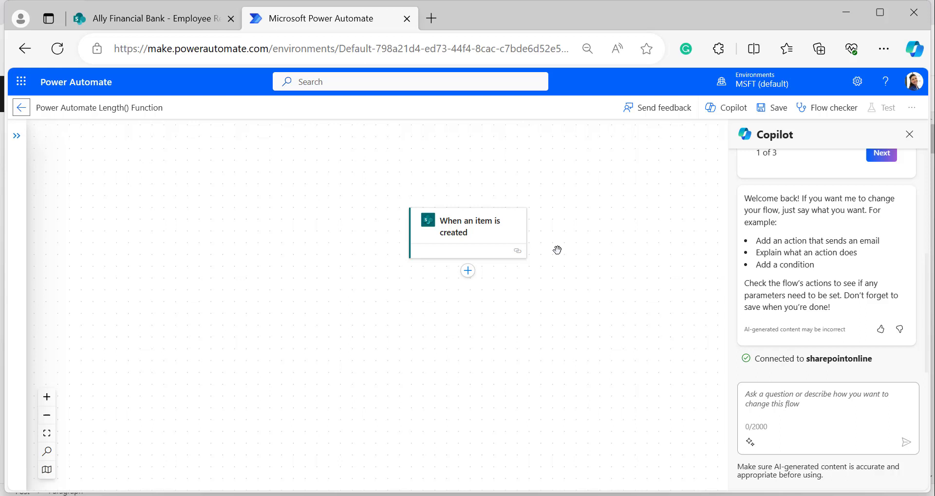
# Switch the flow editor to the classic designer from the toolbar's more-options menu.
pyautogui.click(912, 109)
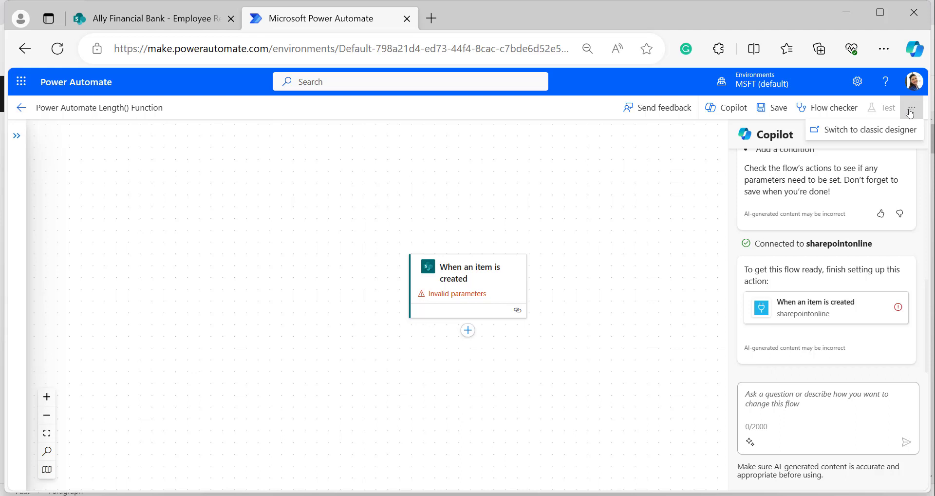
pyautogui.click(869, 130)
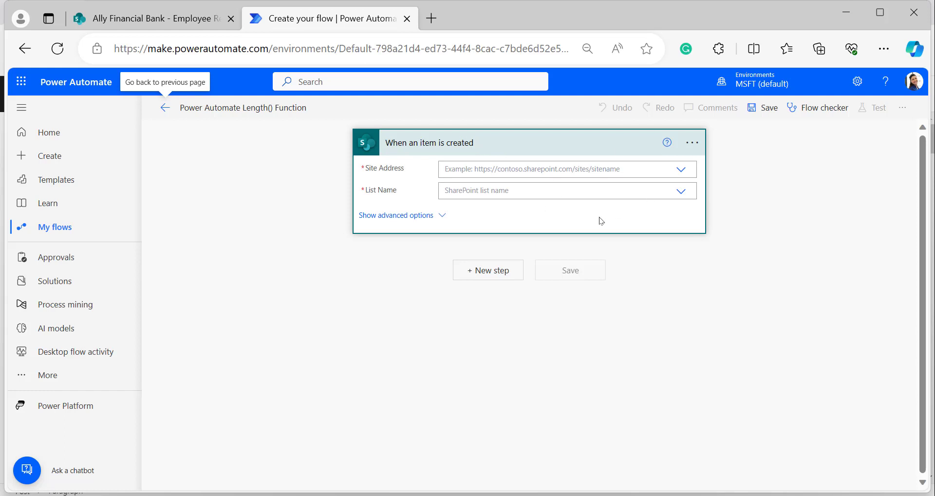
# Collapse the 'When an item is created' trigger card and go to the SharePoint list tab.
pyautogui.click(502, 151)
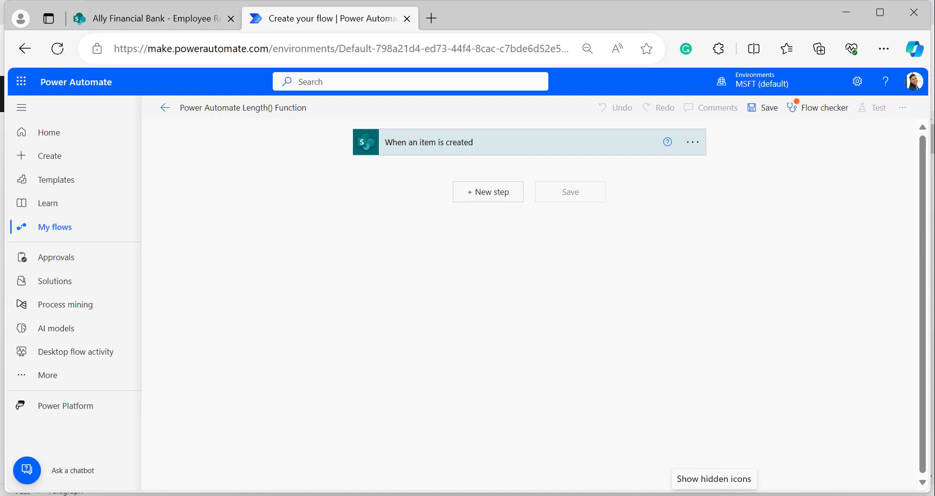
pyautogui.click(151, 18)
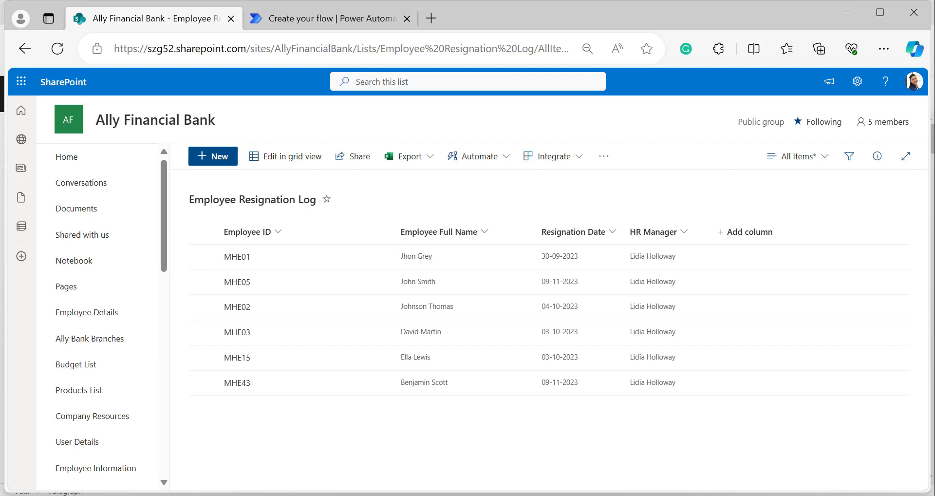
# Back in the flow, open the trigger's Site Address list and add a new step.
pyautogui.click(332, 18)
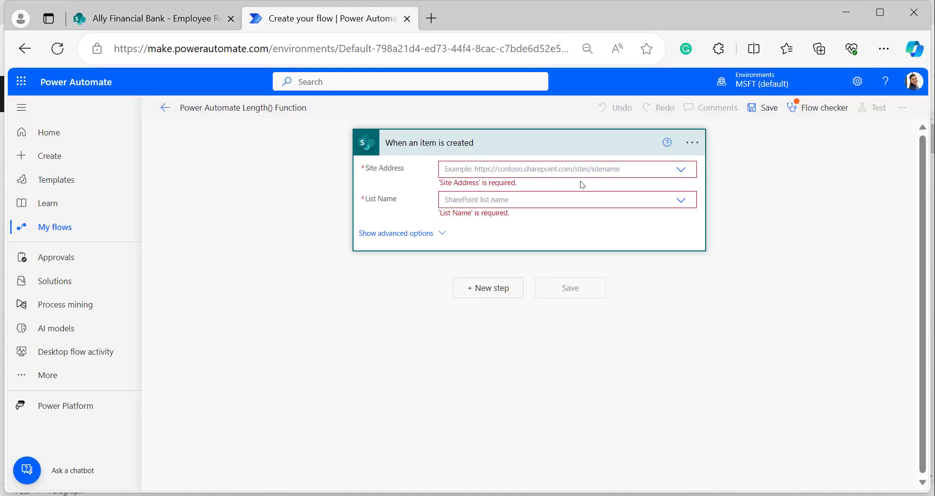
pyautogui.click(681, 171)
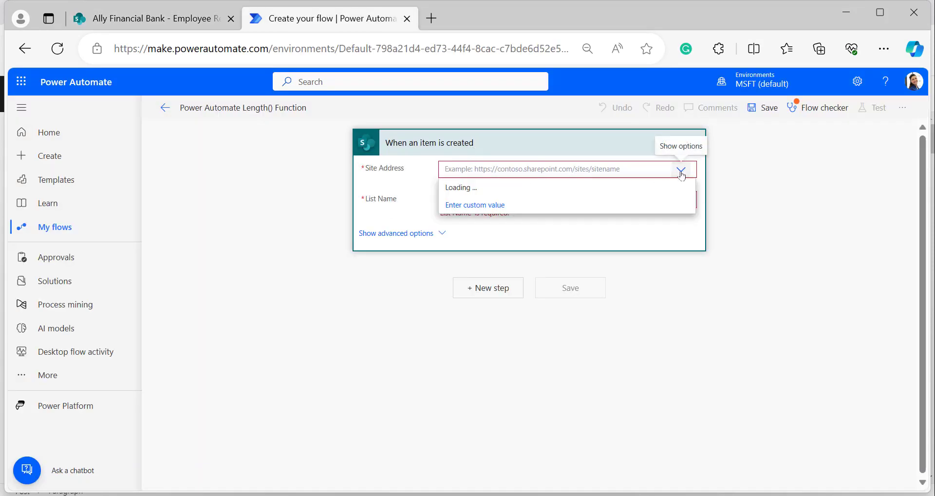
pyautogui.click(489, 288)
# Add Initialize variable 'Employee Full Nme', type String, valued from the Employee Full Name field.
pyautogui.write('initial')
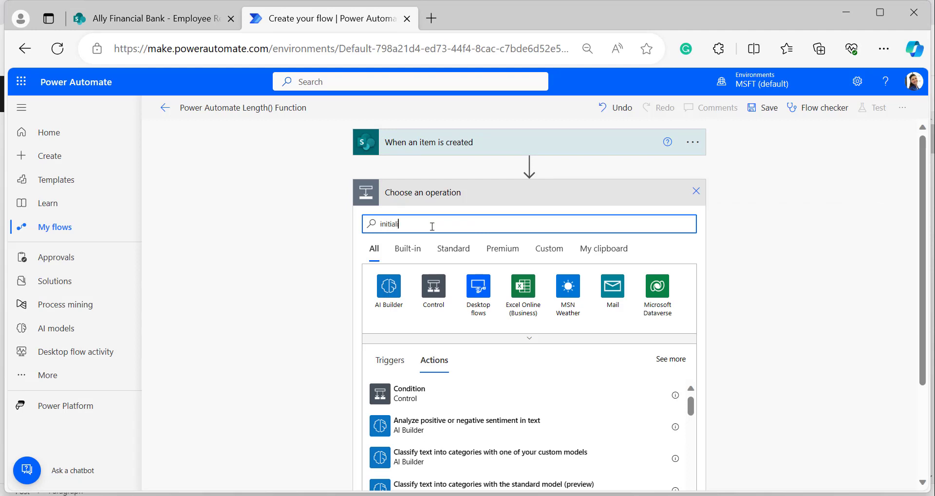
pyautogui.press('Return')
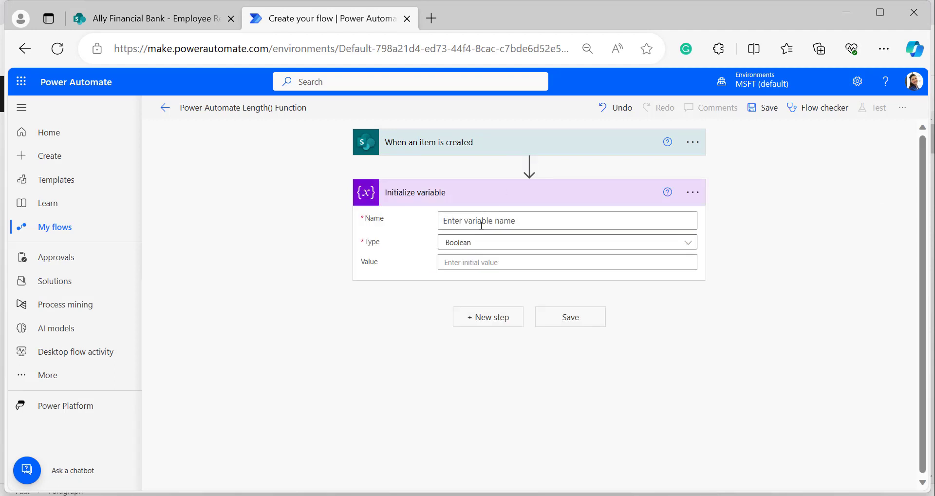
pyautogui.click(481, 225)
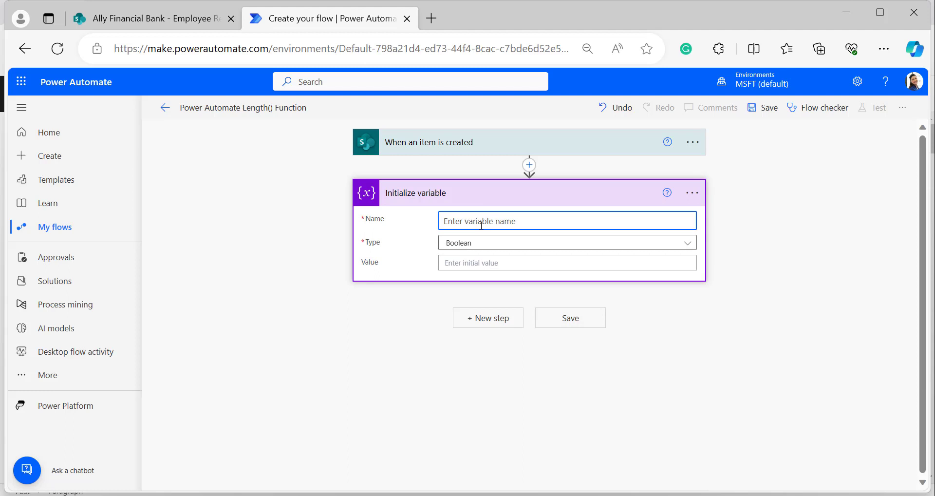
pyautogui.write('Employee Full Nme')
pyautogui.click(480, 242)
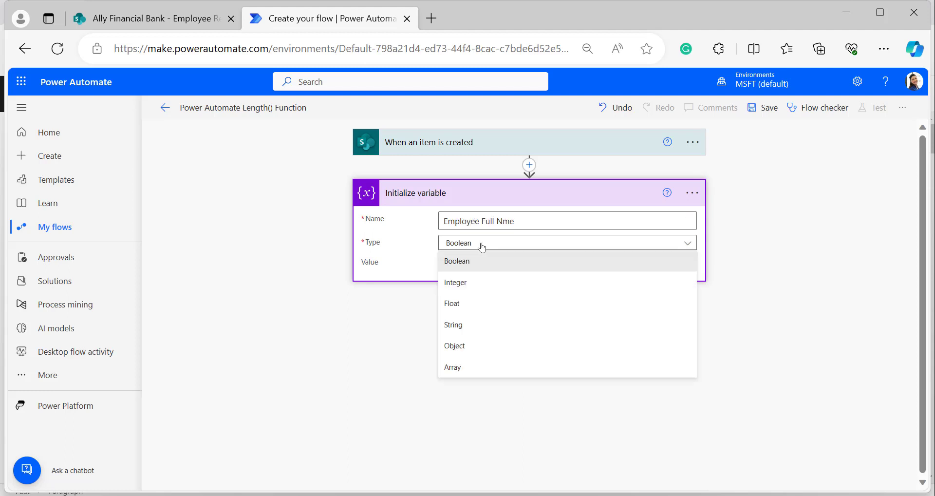
pyautogui.click(468, 324)
pyautogui.click(475, 262)
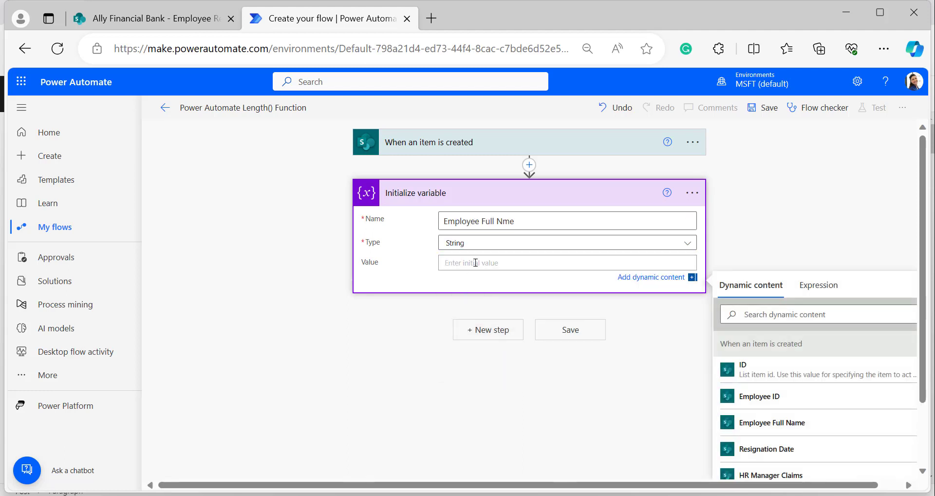
pyautogui.scroll(-1, 780, 360)
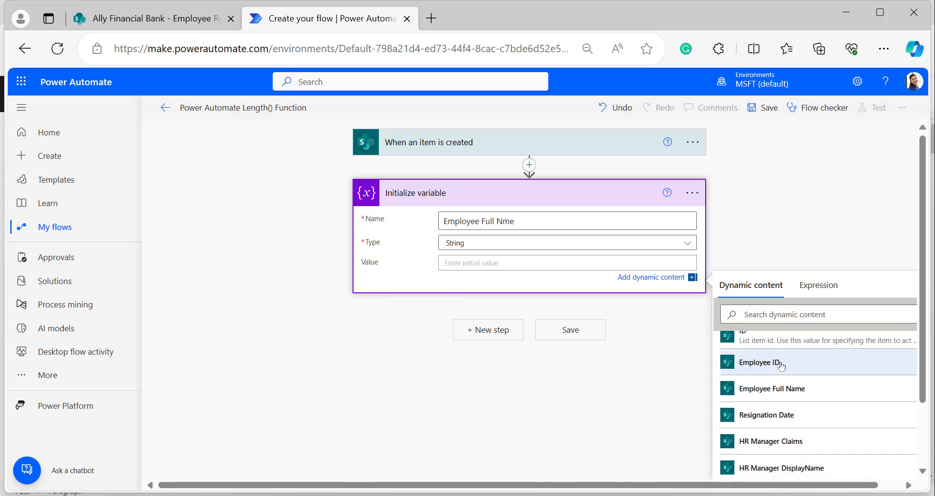
pyautogui.click(774, 388)
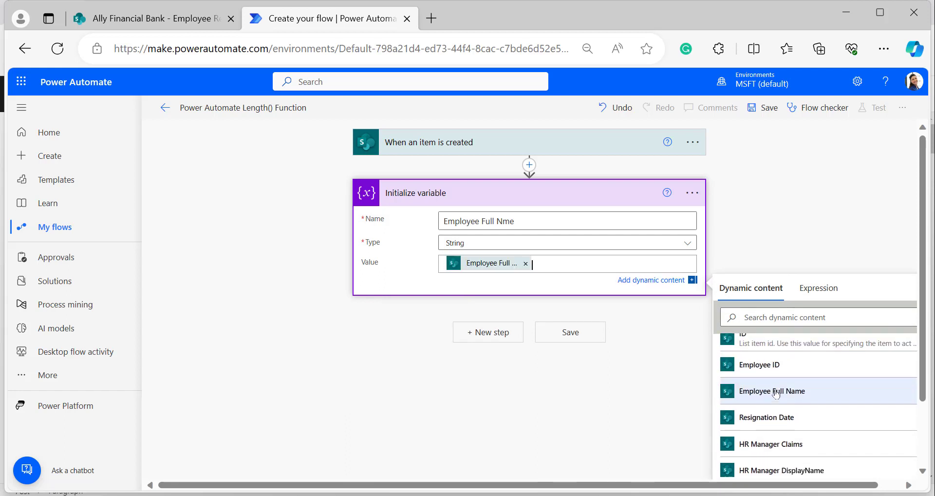
pyautogui.click(488, 334)
# Add a Compose action with input expression length(variables('Employee Full Name')).
pyautogui.write('compose')
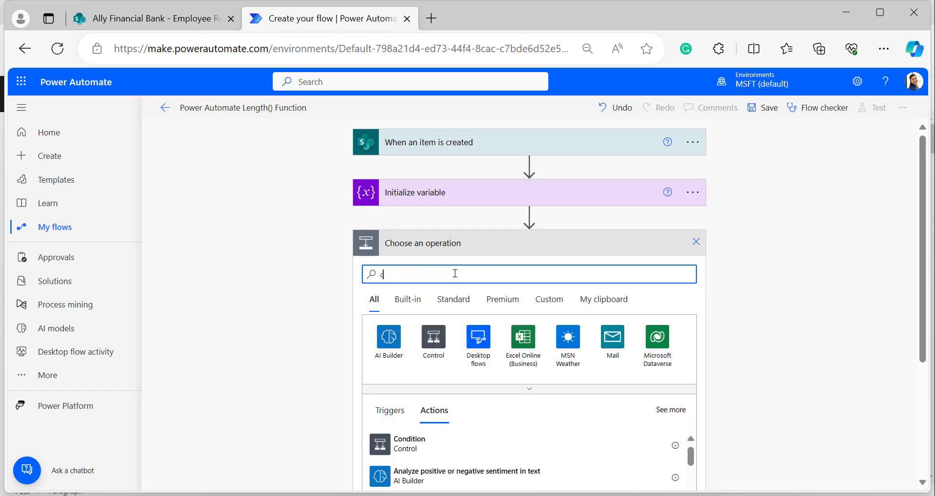
pyautogui.click(405, 309)
pyautogui.click(491, 271)
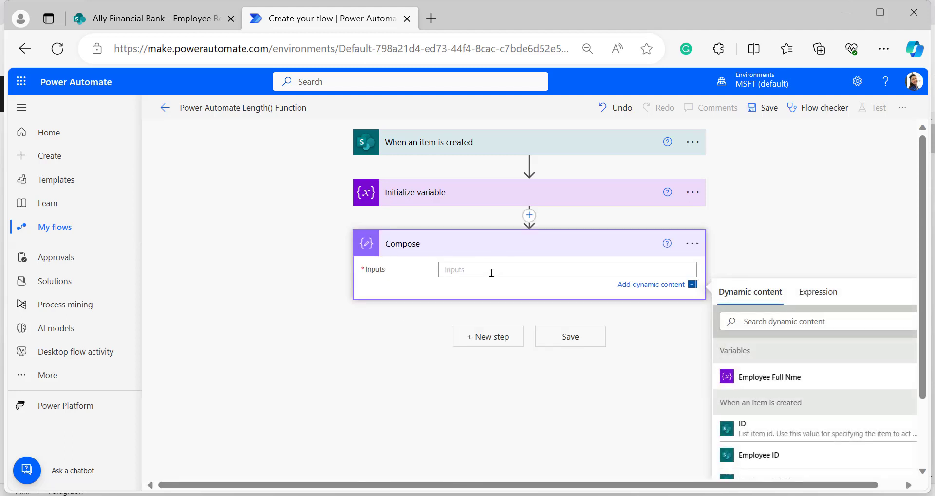
pyautogui.click(814, 294)
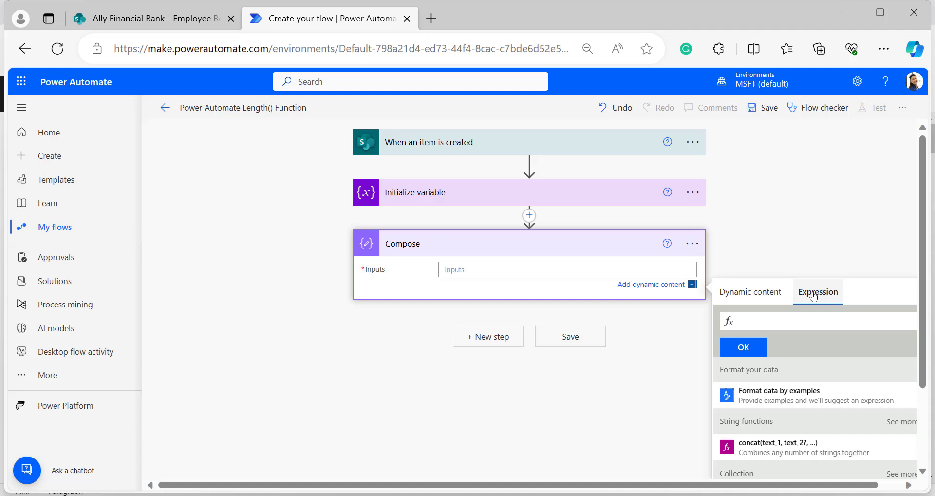
pyautogui.write('length')
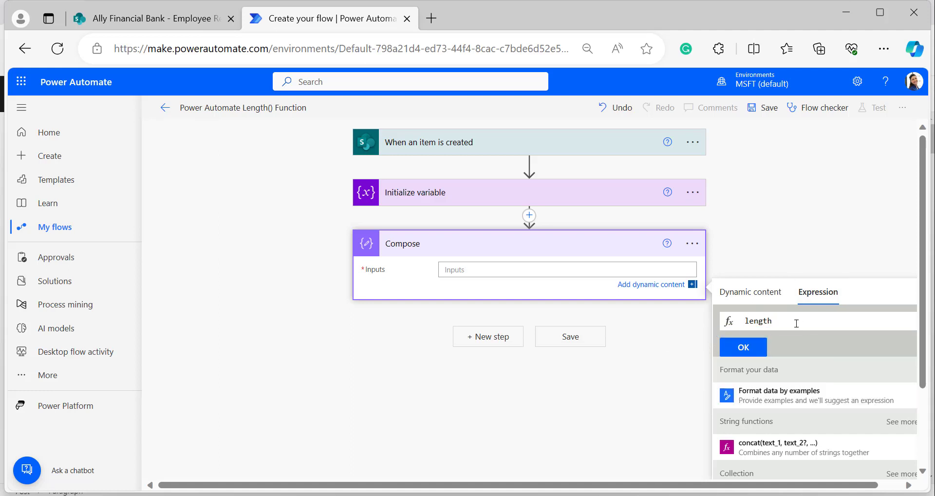
pyautogui.write('(')
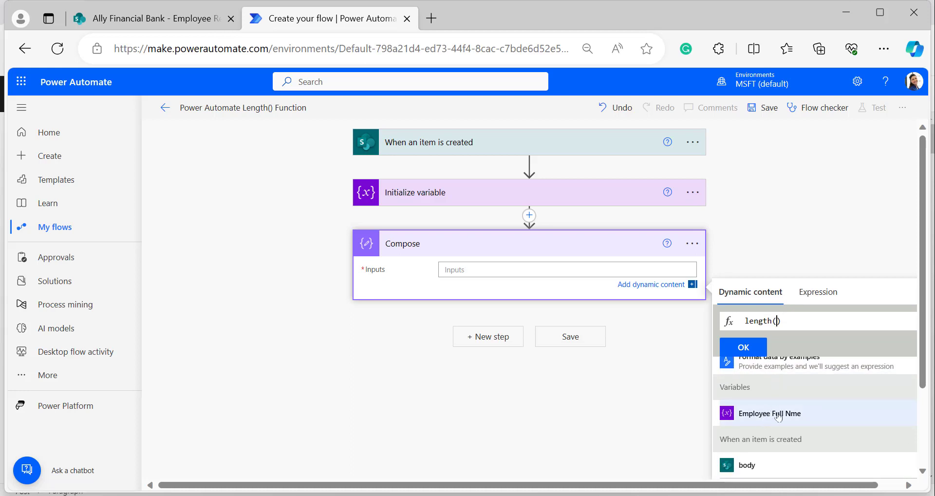
pyautogui.click(779, 414)
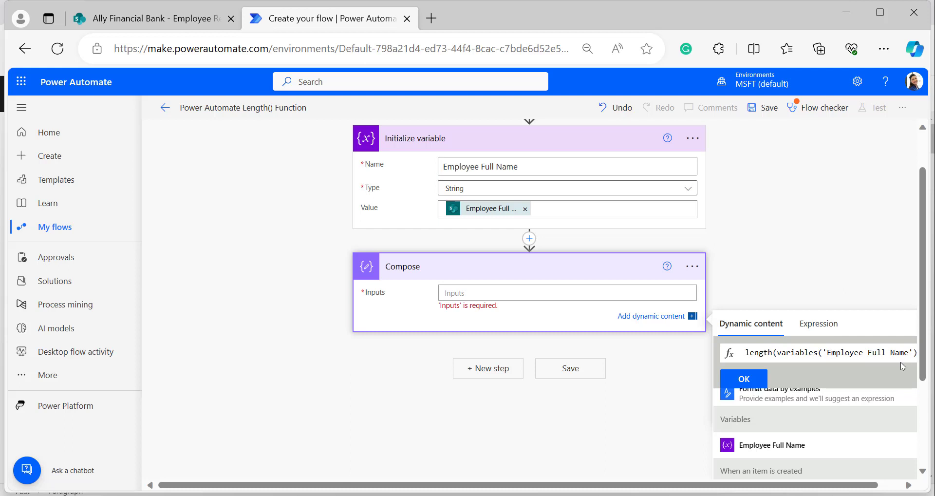
pyautogui.click(744, 379)
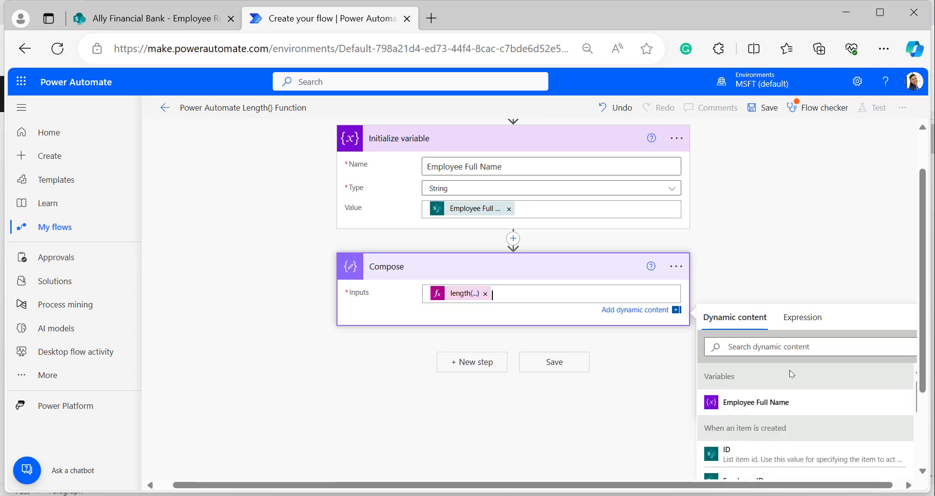
# Collapse Compose, save the flow and start a manual test.
pyautogui.click(536, 267)
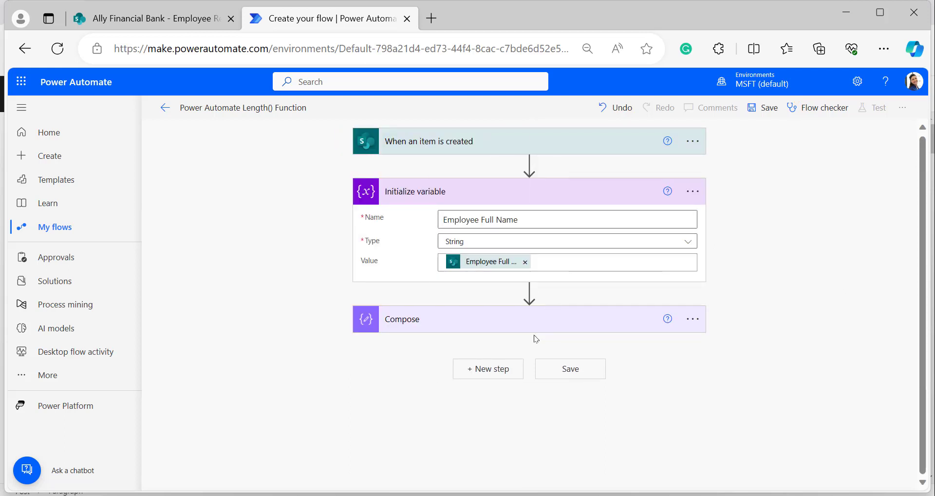
pyautogui.click(763, 107)
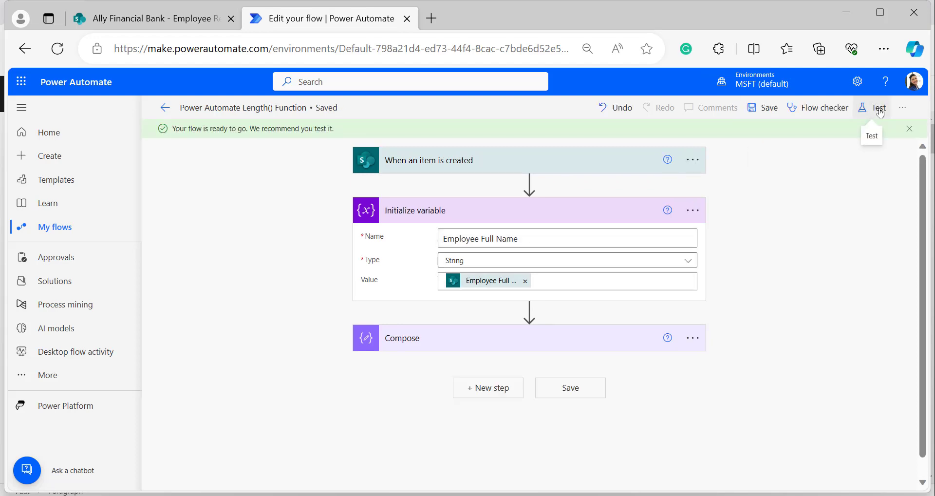
pyautogui.click(879, 110)
pyautogui.click(711, 132)
pyautogui.click(729, 469)
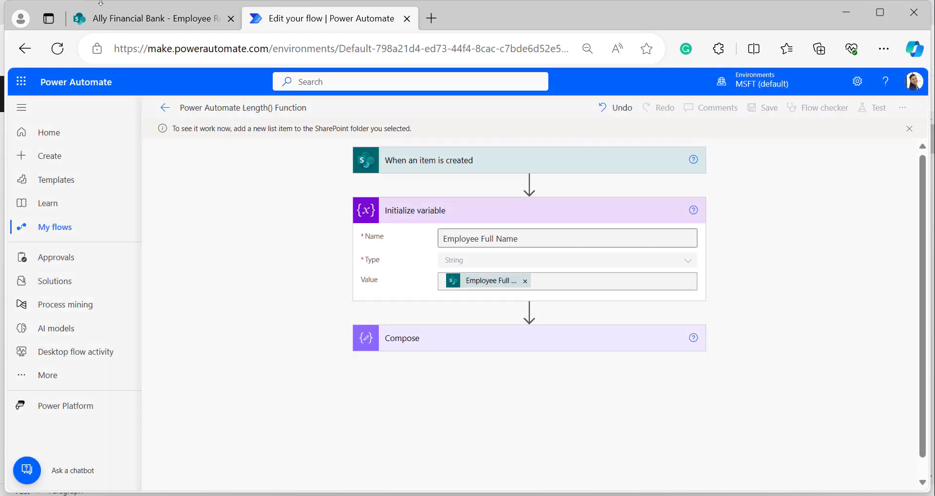
# In the SharePoint Employee Resignation Log, turn grid edit view on and back off.
pyautogui.click(132, 18)
pyautogui.click(281, 161)
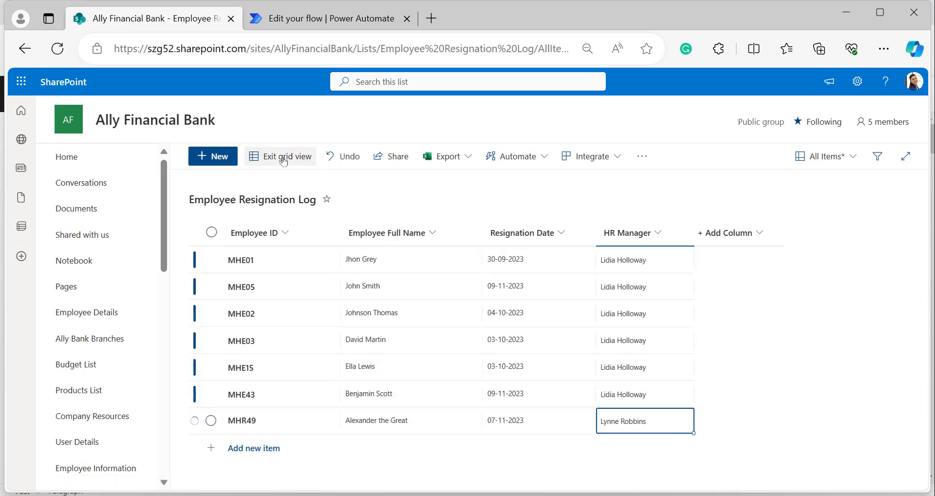
pyautogui.click(283, 160)
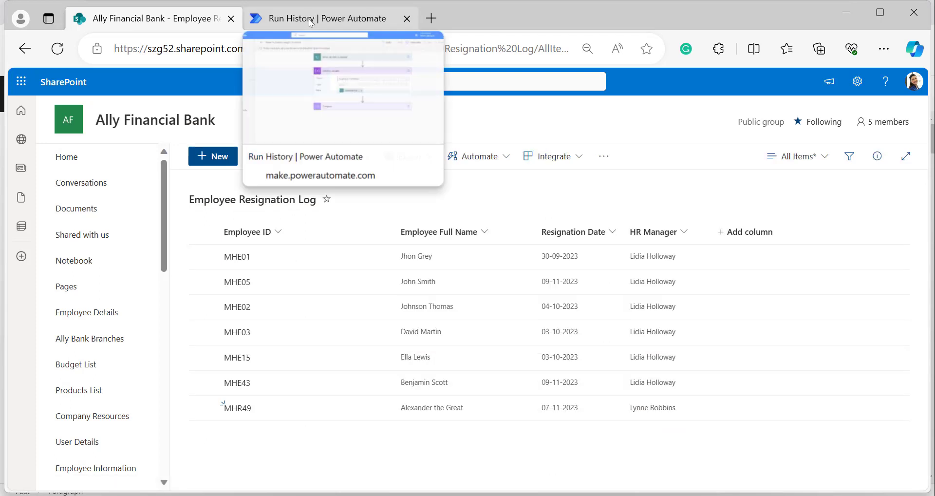
# Open the run history and expand the Compose step to see its output of 19.
pyautogui.click(311, 19)
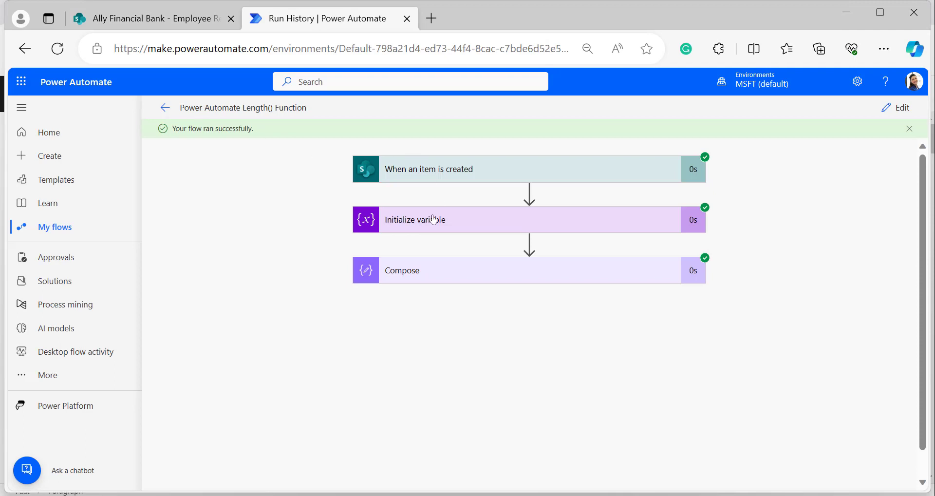
pyautogui.click(504, 276)
pyautogui.scroll(-1, 395, 335)
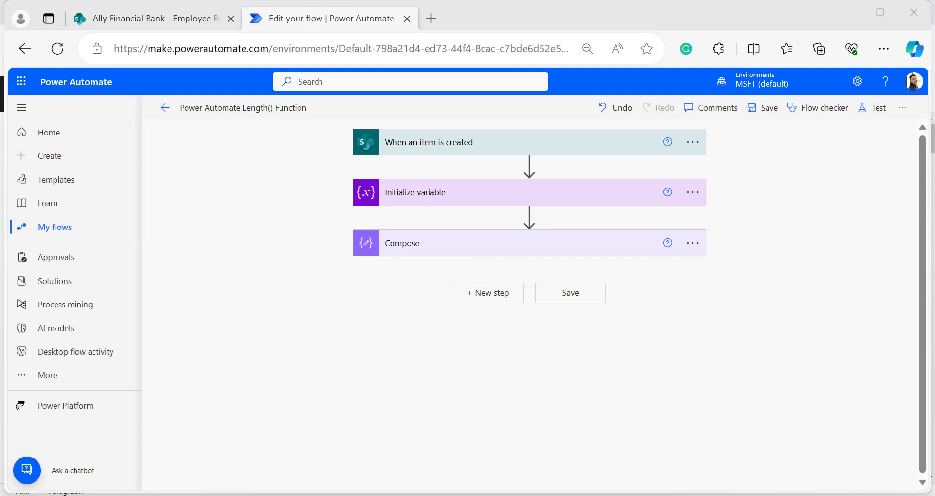
# Add list item MTYL in grid view with the employee's name written without spaces and the HR manager copied from the row above.
pyautogui.click(143, 19)
pyautogui.click(279, 158)
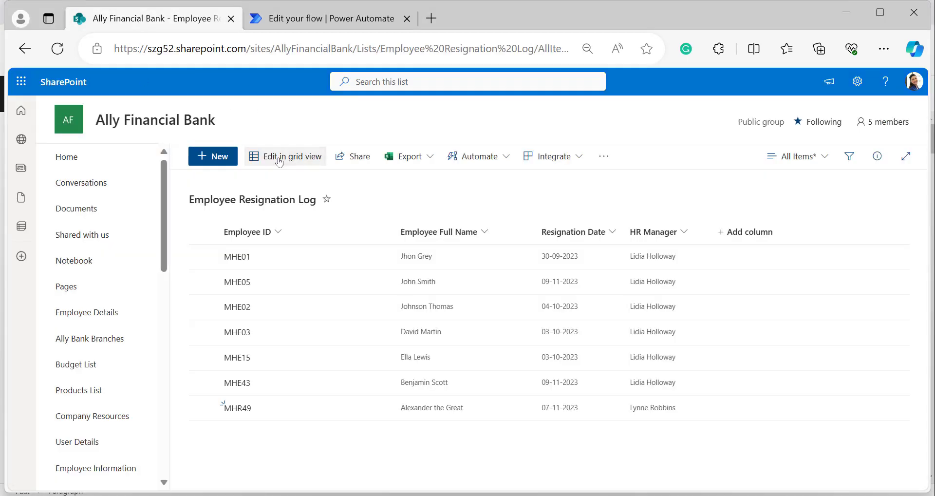
pyautogui.click(253, 448)
pyautogui.click(251, 448)
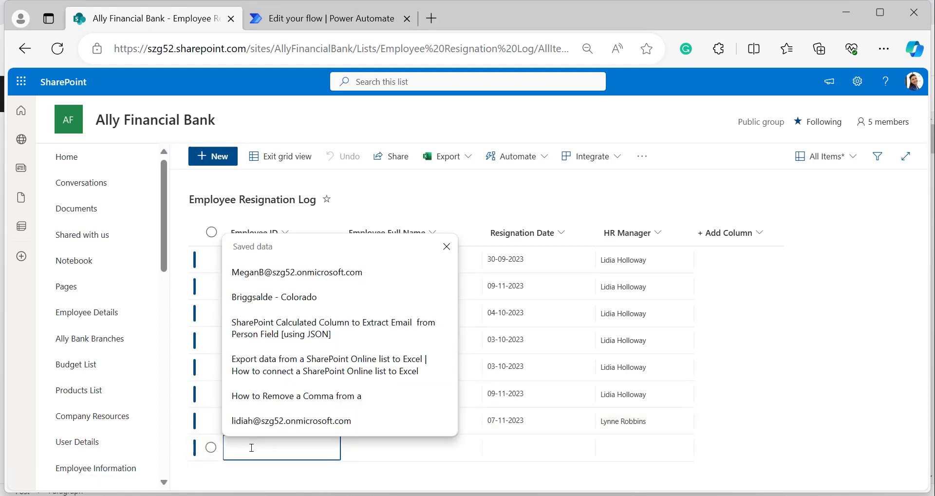
pyautogui.write('MTYL')
pyautogui.click(377, 444)
pyautogui.write('A')
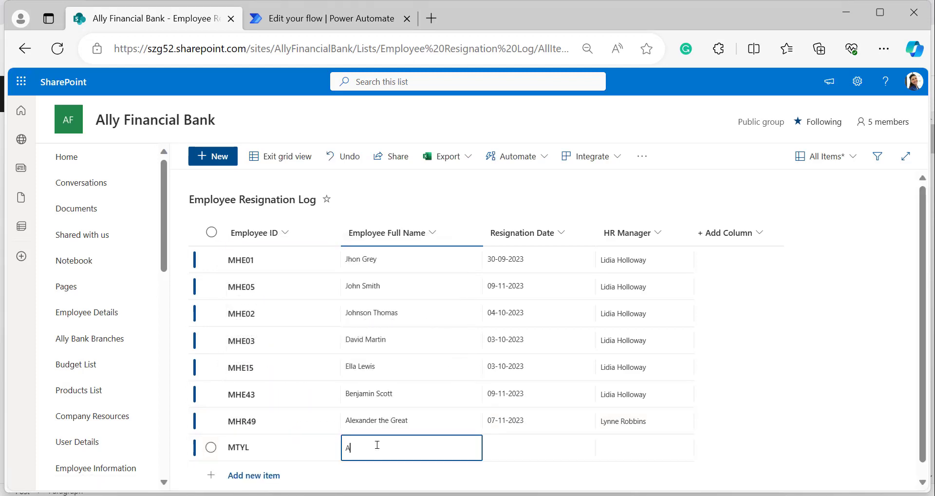
pyautogui.write('lexa')
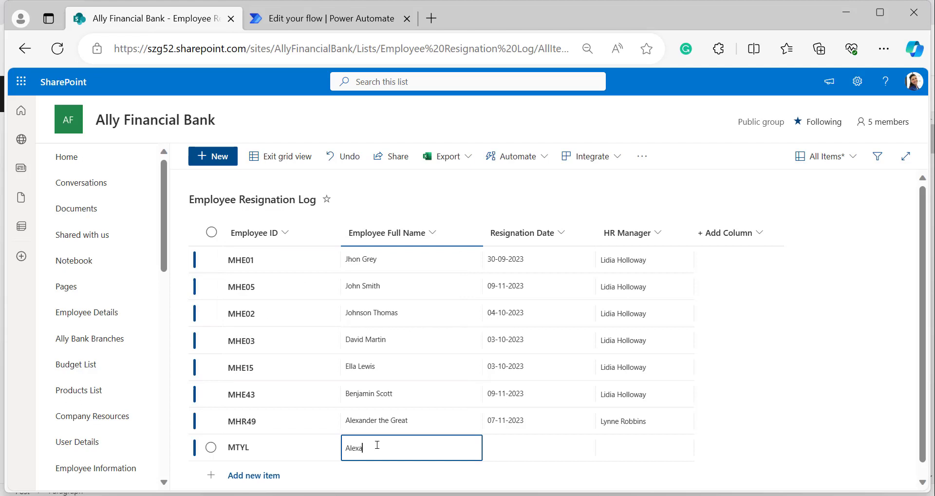
pyautogui.write('ndertheGreat')
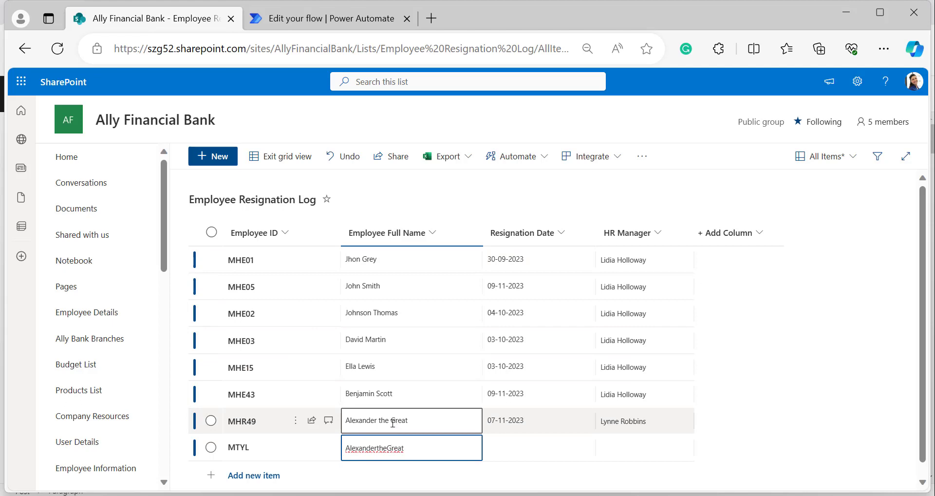
pyautogui.press('Tab')
pyautogui.press('Tab')
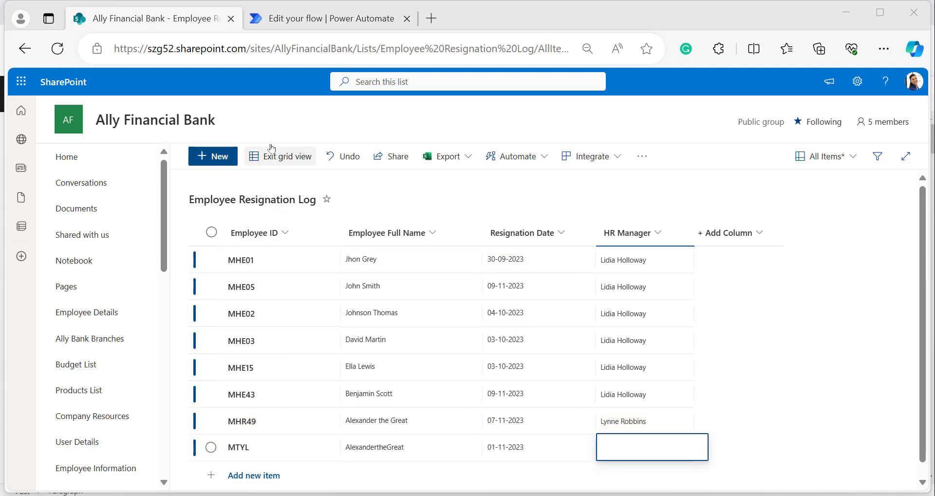
pyautogui.write('Lynne Robbins')
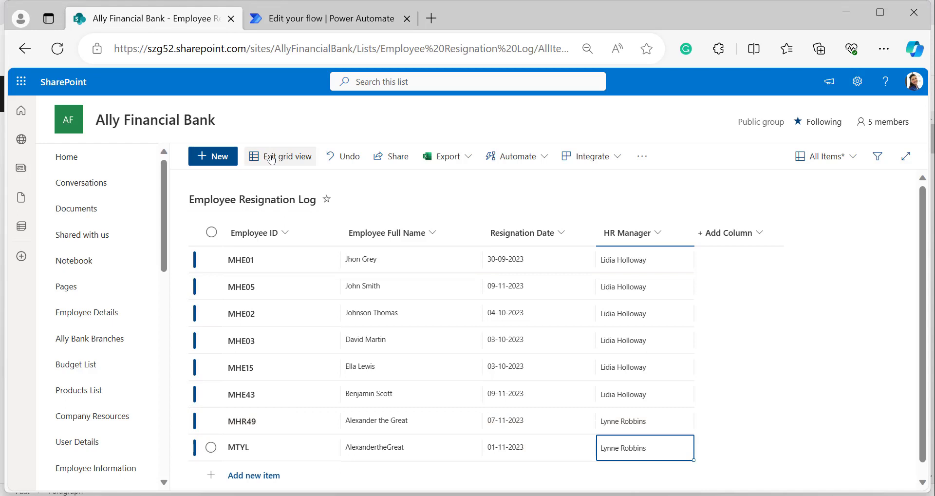
# Save the new item, confirm the latest run's Compose output is 17, then return to the SharePoint list.
pyautogui.click(272, 157)
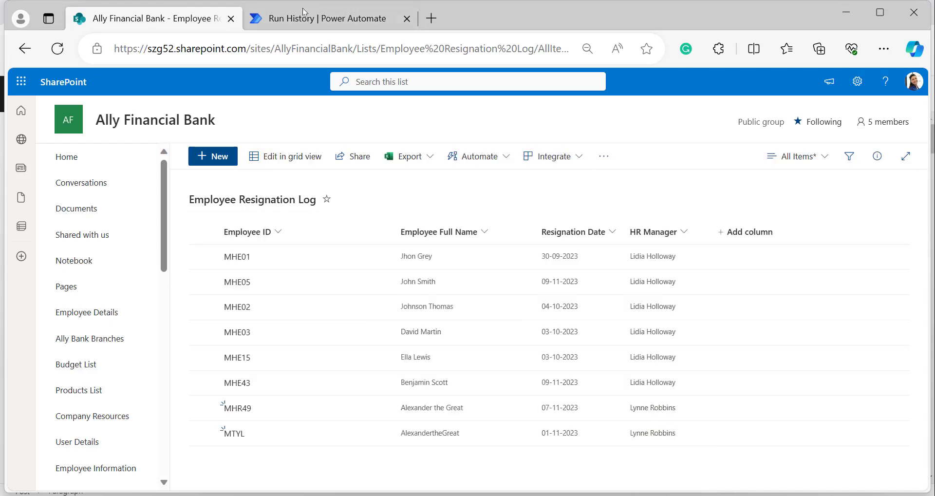
pyautogui.click(303, 20)
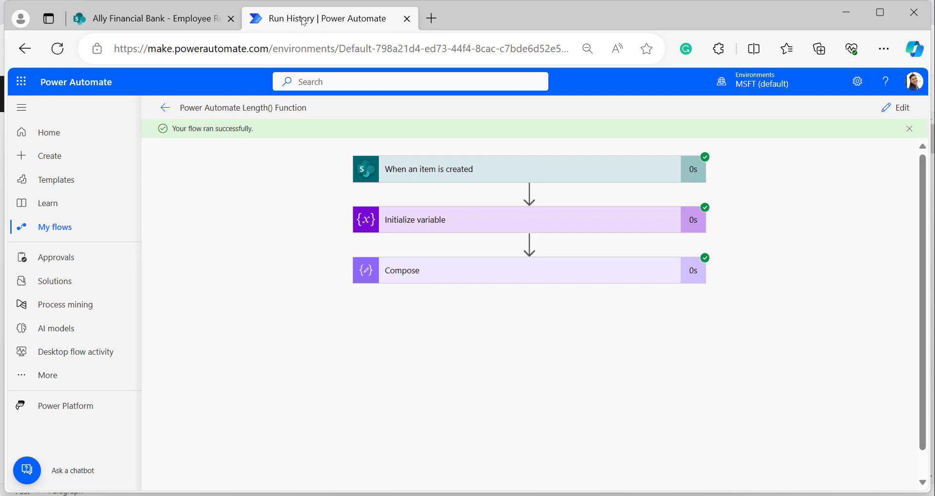
pyautogui.click(442, 275)
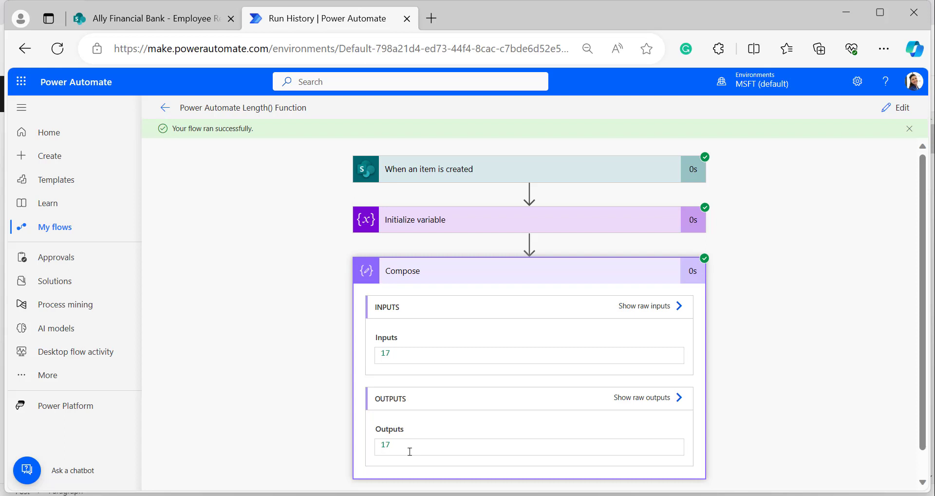
pyautogui.hotkey('ctrl', 'shift', 'Tab')
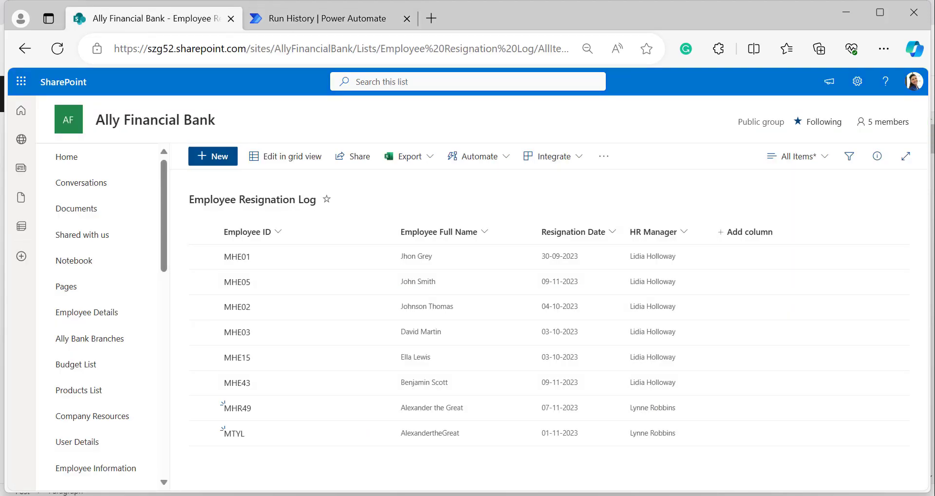